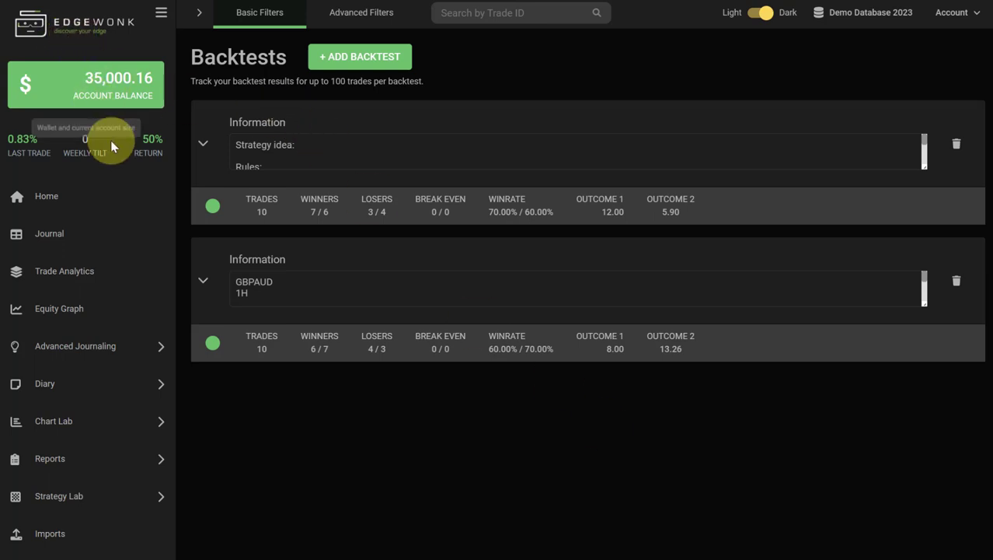
- Scroll the sidebar down and expand Strategy Lab to list Alternative Strategies, Backtester and Simulator
{"action": "scroll", "coordinate": [112, 168], "scroll_direction": "down", "scroll_amount": 1}
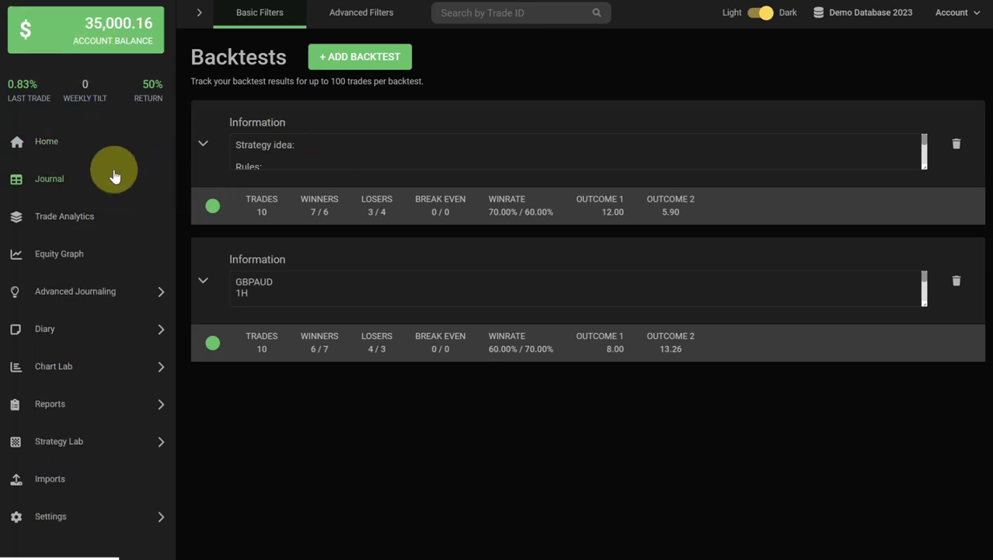
{"action": "left_click", "coordinate": [81, 441]}
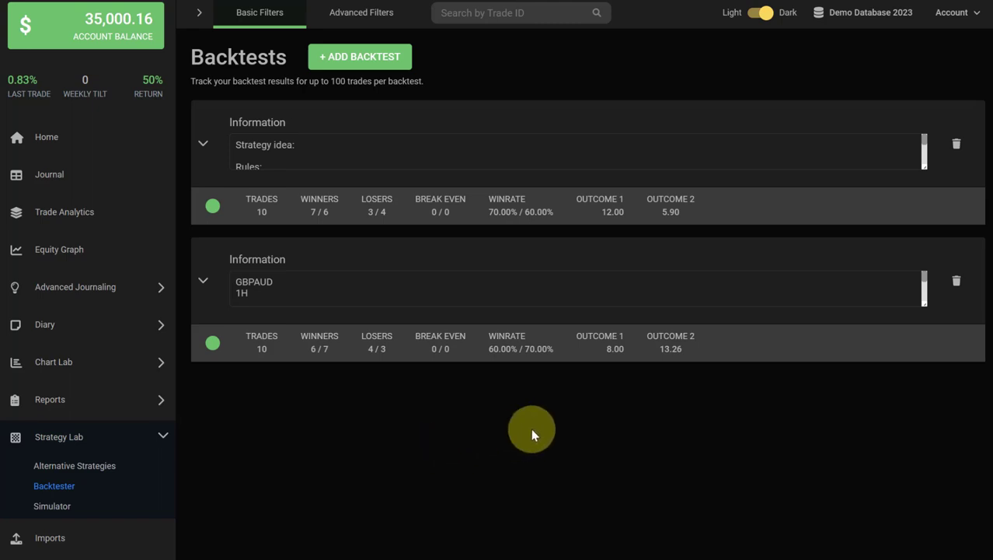
{"action": "left_click", "coordinate": [850, 23]}
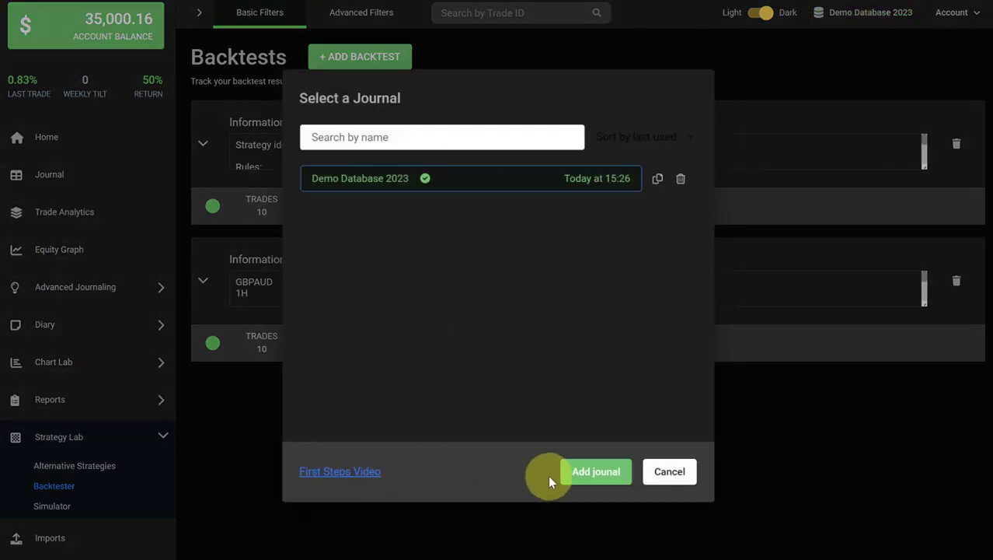
{"action": "left_click", "coordinate": [590, 474]}
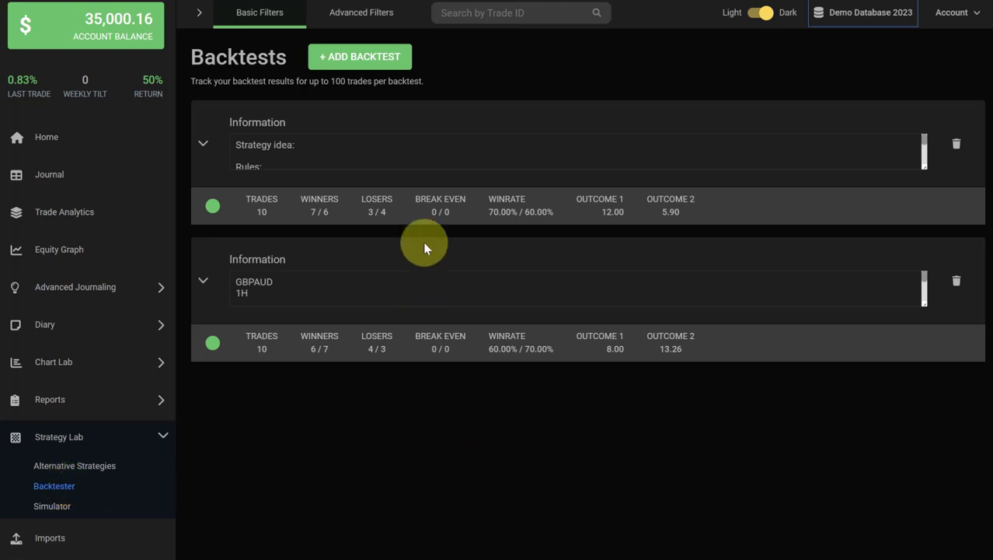
- Add a new, empty third backtest to the Backtester list
{"action": "left_click", "coordinate": [372, 62]}
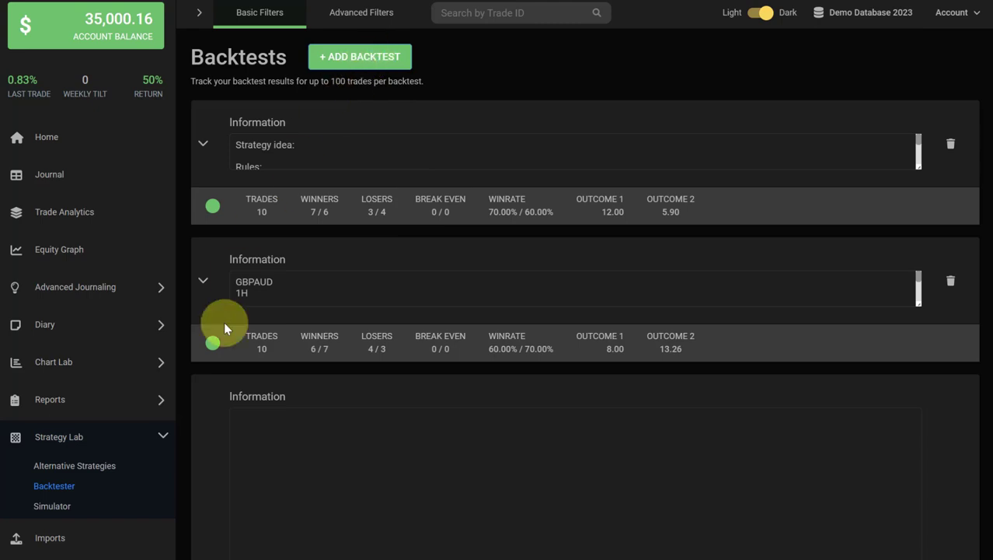
{"action": "scroll", "coordinate": [221, 394], "scroll_direction": "down", "scroll_amount": 3}
{"action": "scroll", "coordinate": [662, 379], "scroll_direction": "down", "scroll_amount": 2}
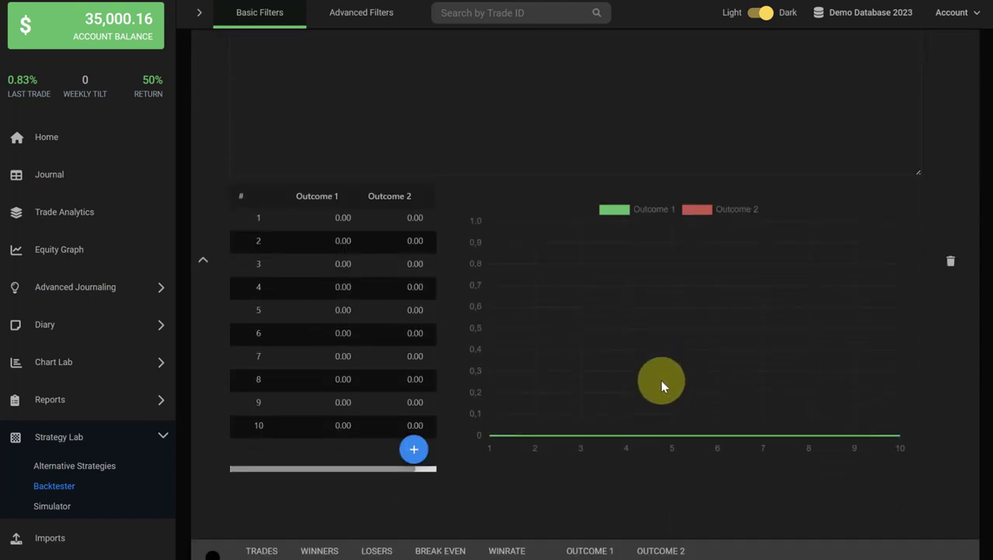
{"action": "scroll", "coordinate": [637, 387], "scroll_direction": "up", "scroll_amount": 3}
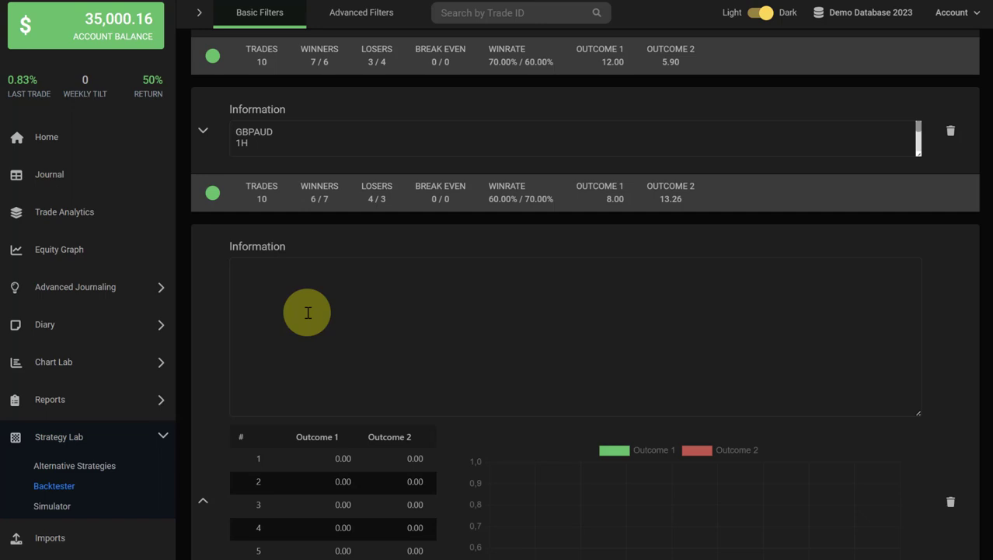
- Write GOLD, 4H 1H, 'Rules of the' and pasted rule headings into the backtest's information
{"action": "left_click", "coordinate": [314, 324]}
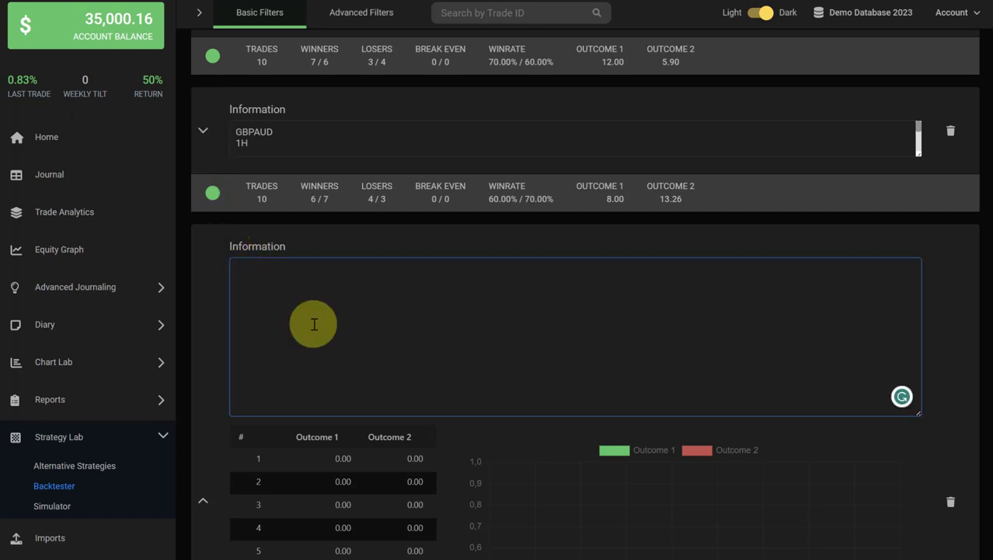
{"action": "type", "text": "GOLD"}
{"action": "key", "text": "Return"}
{"action": "type", "text": "4H 1H"}
{"action": "key", "text": "Return"}
{"action": "key", "text": "Return"}
{"action": "type", "text": "Rules of the"}
{"action": "type", "text": "strategy:  Entry Exit Stop Loss Target Management"}
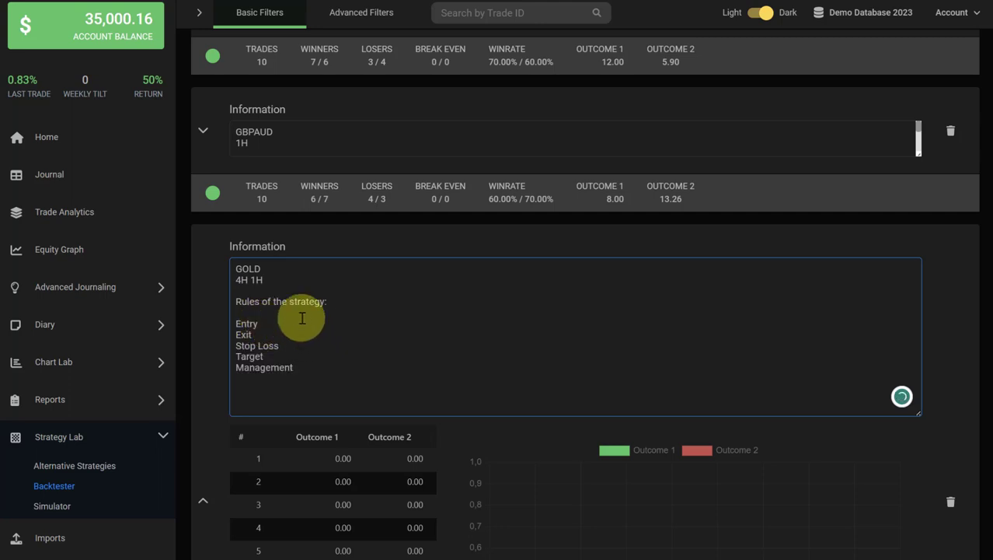
{"action": "left_click", "coordinate": [303, 314]}
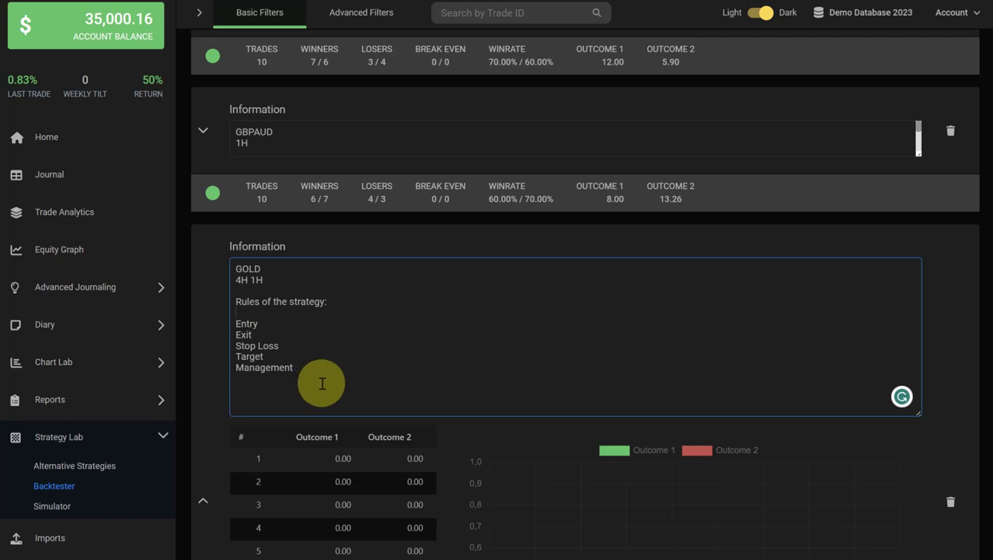
{"action": "scroll", "coordinate": [321, 382], "scroll_direction": "down", "scroll_amount": 3}
- Change the Entry rule line to 'Entry 1' and add an 'Entry 2' line below it
{"action": "scroll", "coordinate": [411, 213], "scroll_direction": "up", "scroll_amount": 1}
{"action": "scroll", "coordinate": [379, 162], "scroll_direction": "down", "scroll_amount": 1}
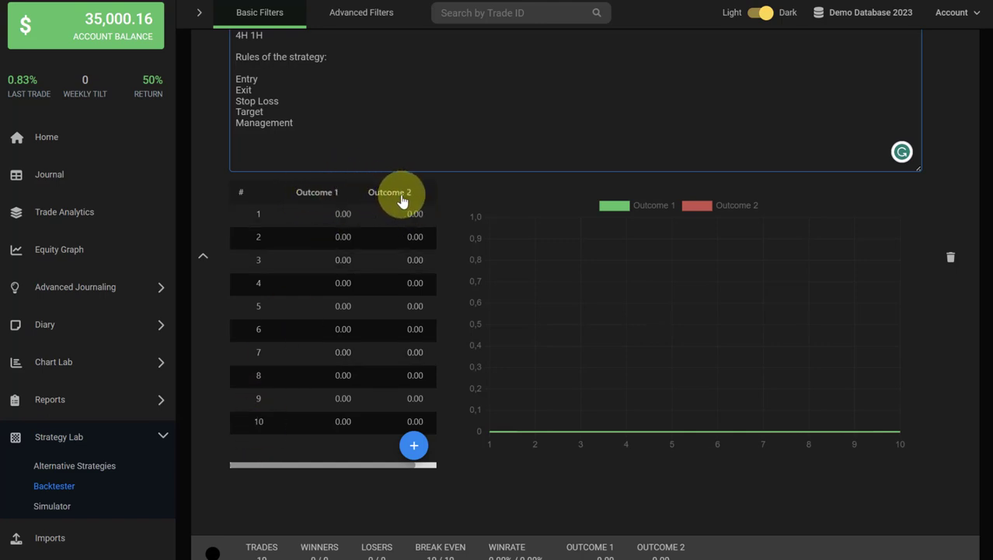
{"action": "scroll", "coordinate": [399, 198], "scroll_direction": "up", "scroll_amount": 1}
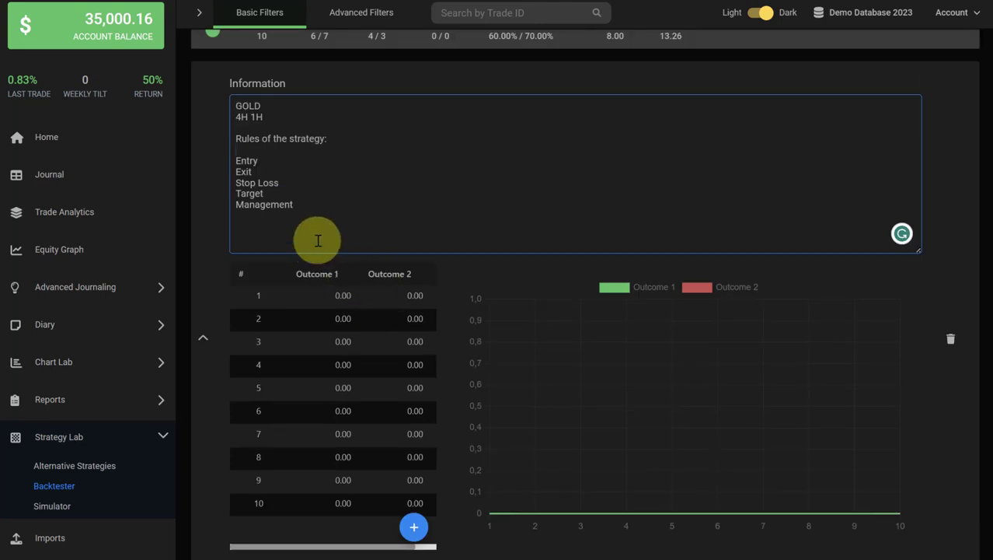
{"action": "left_click", "coordinate": [319, 166]}
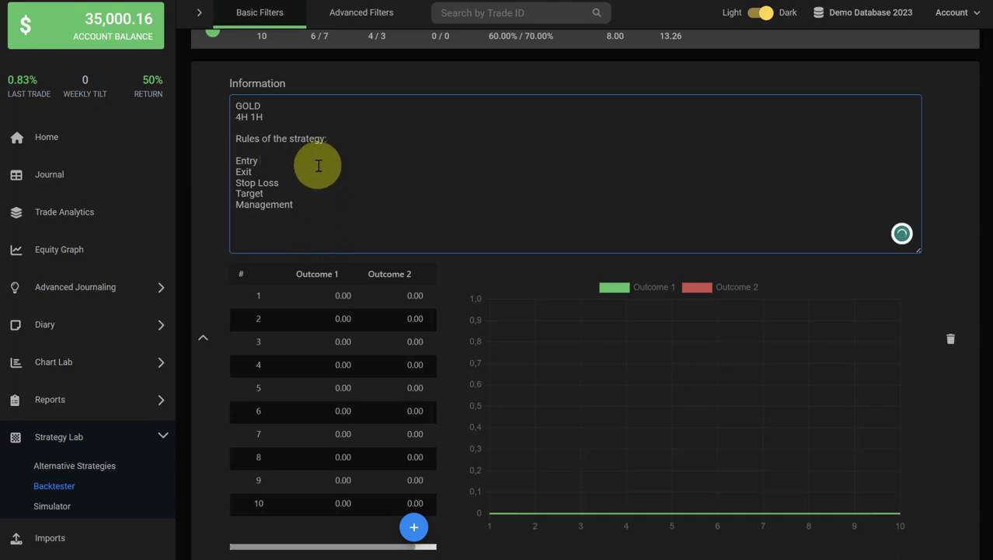
{"action": "type", "text": "1"}
{"action": "key", "text": "Return"}
{"action": "type", "text": "Entry"}
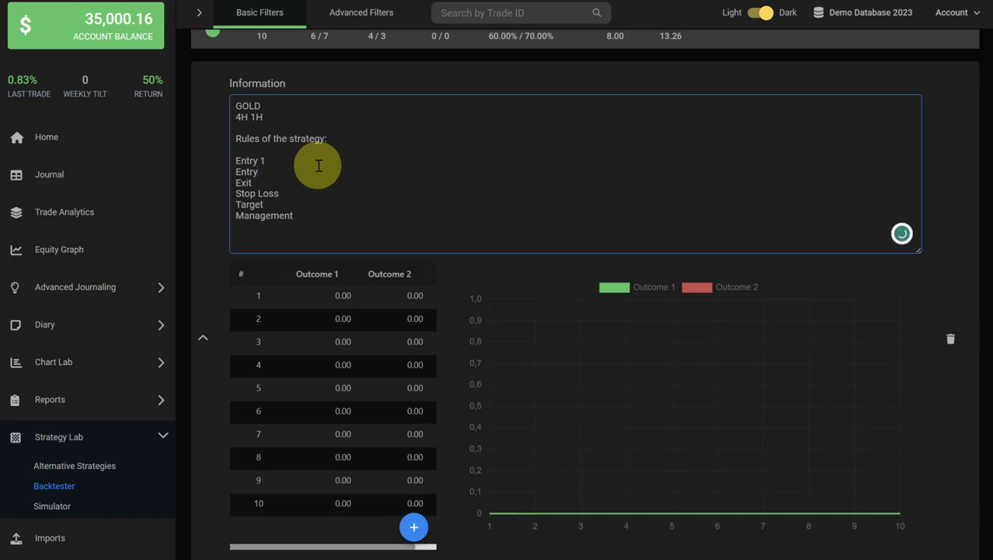
{"action": "type", "text": " 2"}
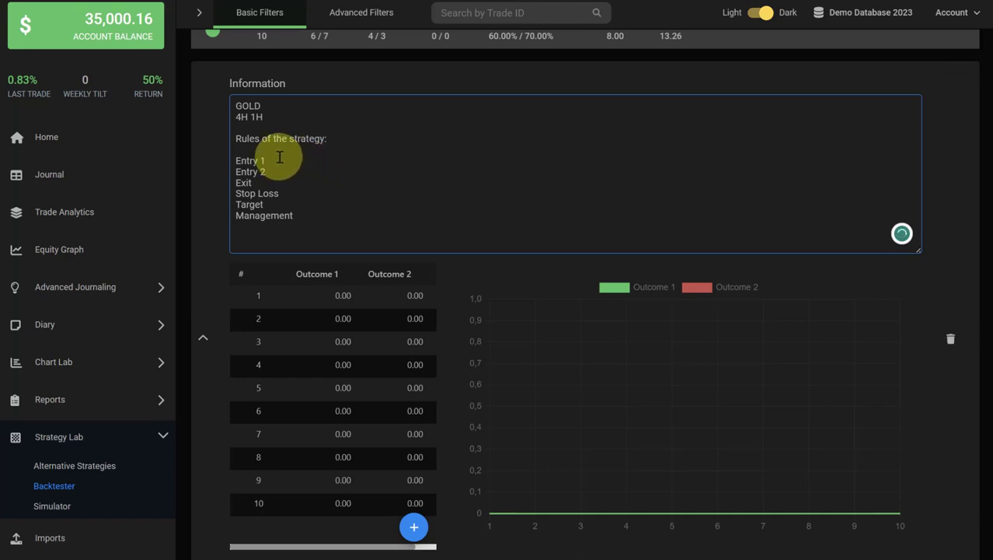
{"action": "left_click", "coordinate": [339, 296]}
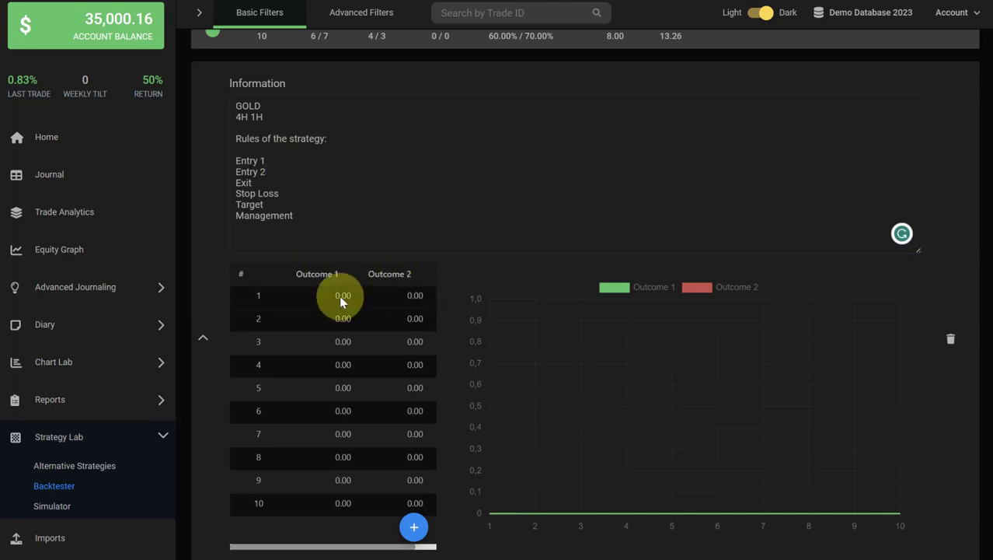
- Enter Outcome 1 values 25, 50 and -25 for trades 1–3
{"action": "left_click", "coordinate": [339, 295]}
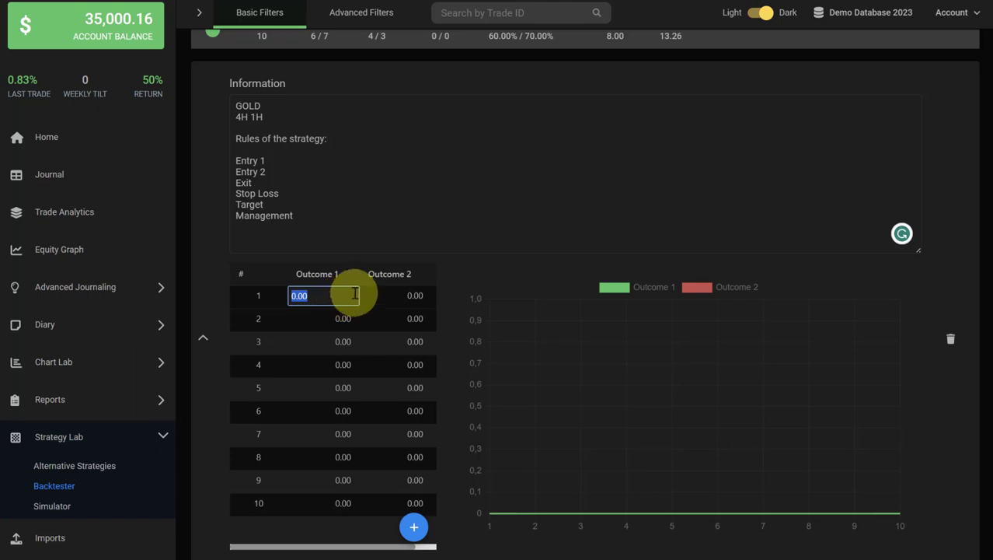
{"action": "type", "text": "25"}
{"action": "key", "text": "Return"}
{"action": "left_click", "coordinate": [332, 320]}
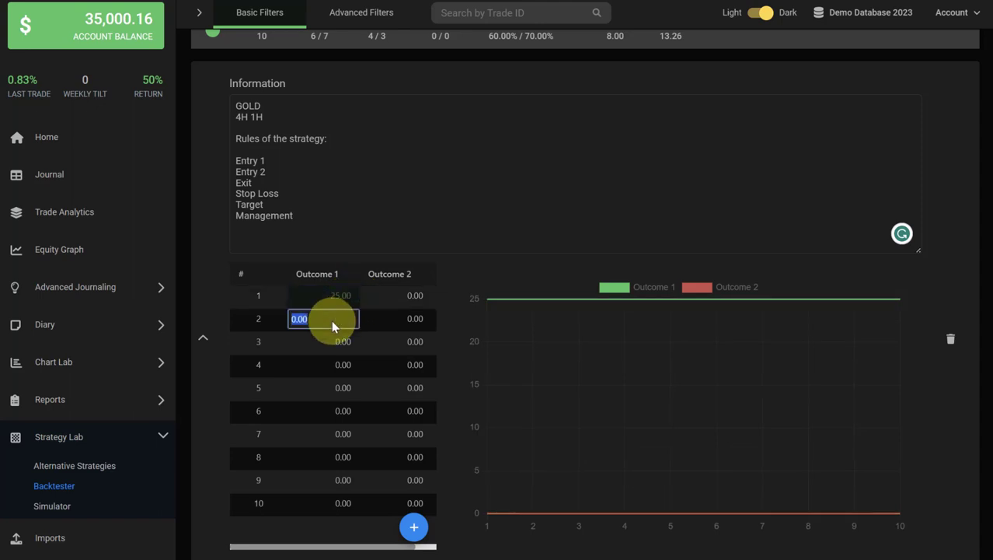
{"action": "type", "text": "50"}
{"action": "key", "text": "Return"}
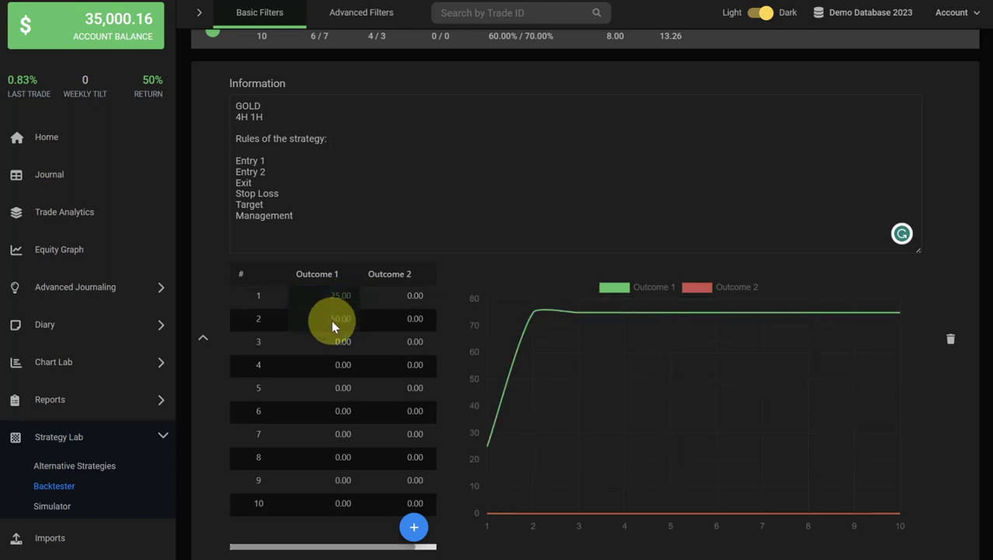
{"action": "left_click", "coordinate": [334, 343]}
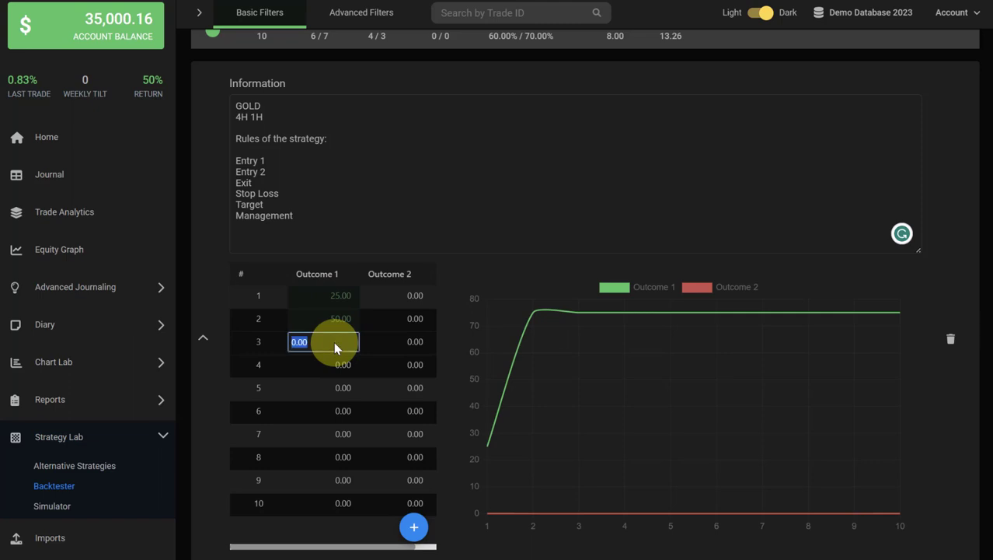
{"action": "type", "text": "-25"}
{"action": "key", "text": "Return"}
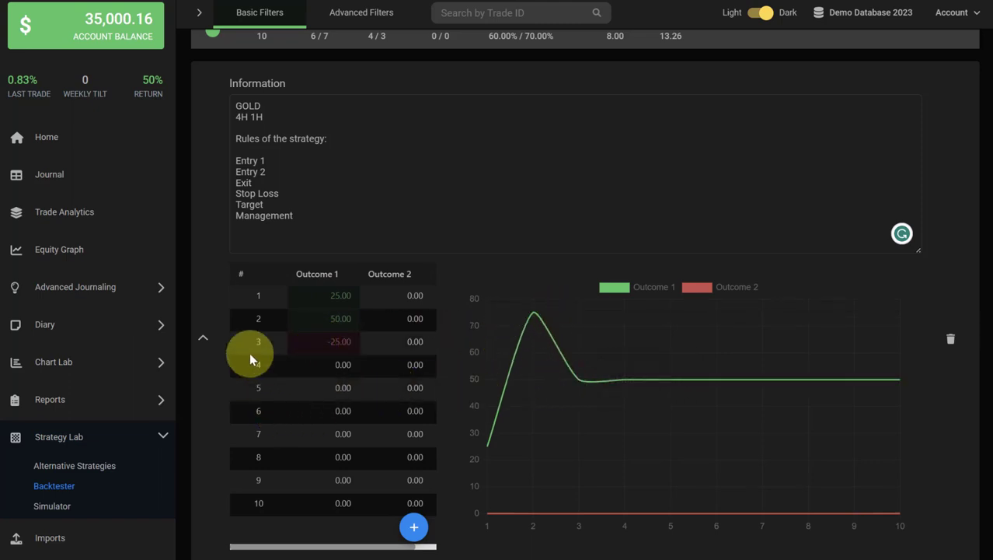
{"action": "scroll", "coordinate": [280, 326], "scroll_direction": "down", "scroll_amount": 8}
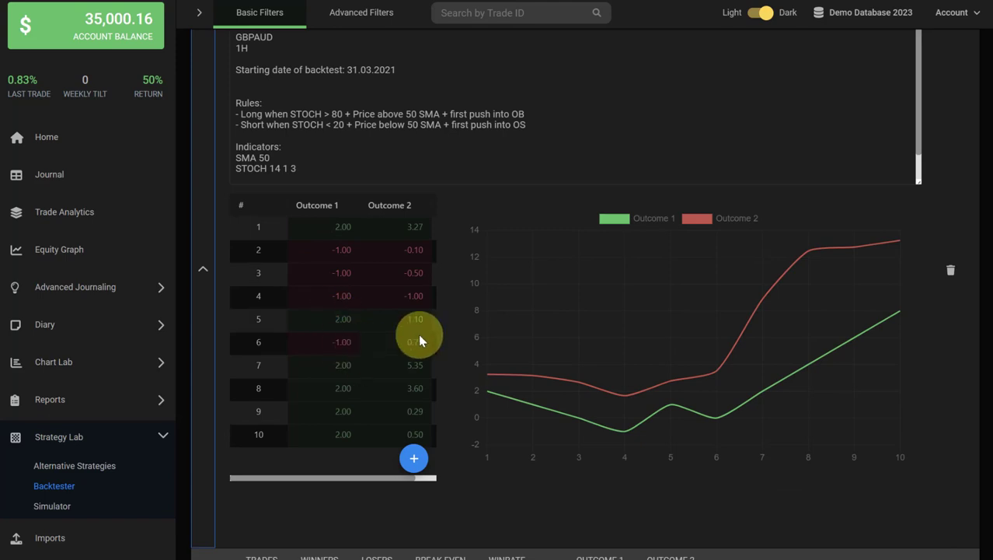
{"action": "scroll", "coordinate": [282, 478], "scroll_direction": "down", "scroll_amount": 2}
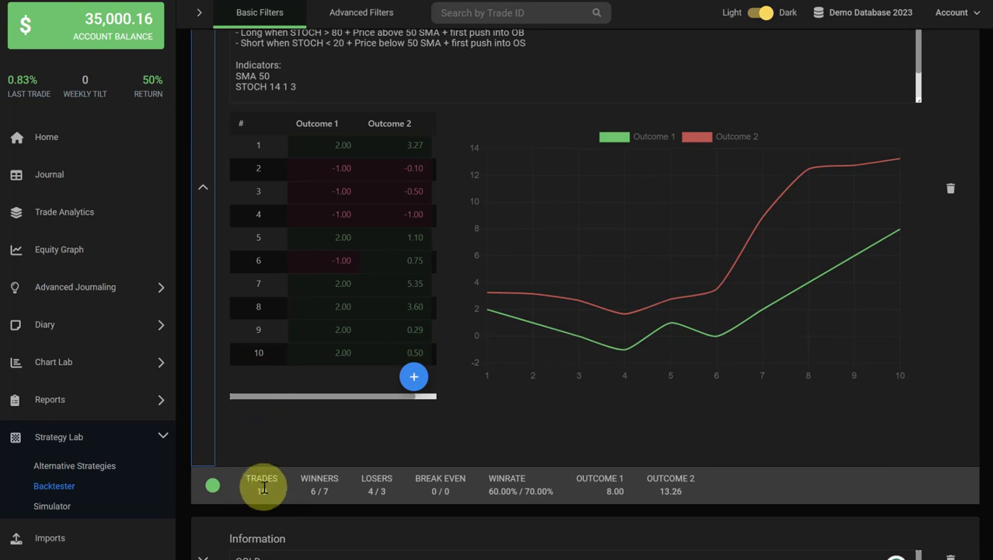
{"action": "left_click", "coordinate": [414, 378]}
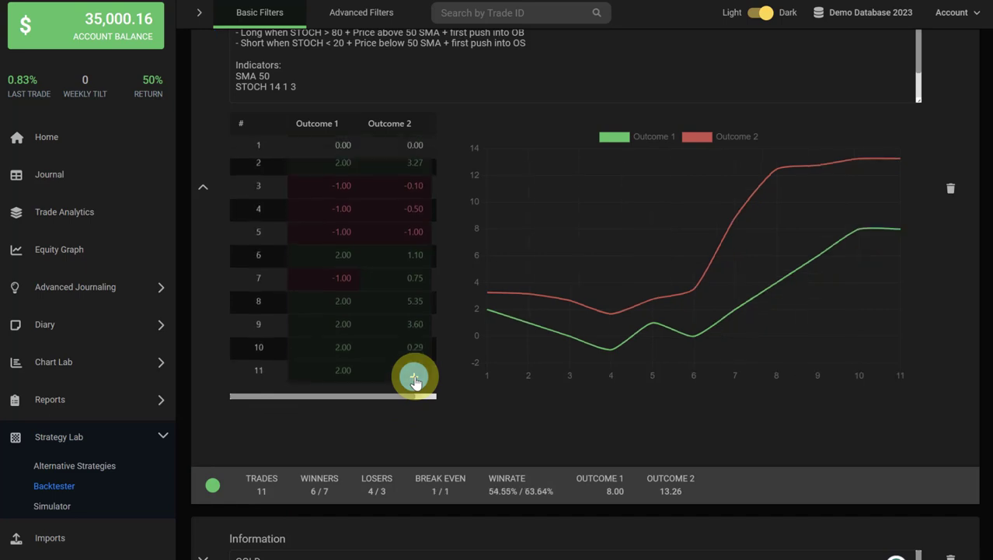
{"action": "scroll", "coordinate": [288, 342], "scroll_direction": "down", "scroll_amount": 1}
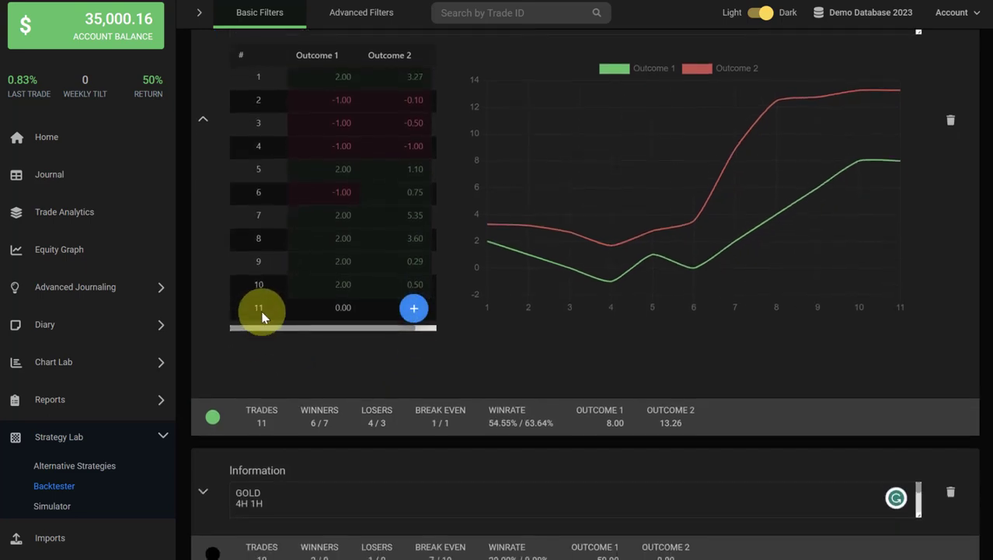
{"action": "left_click", "coordinate": [295, 344]}
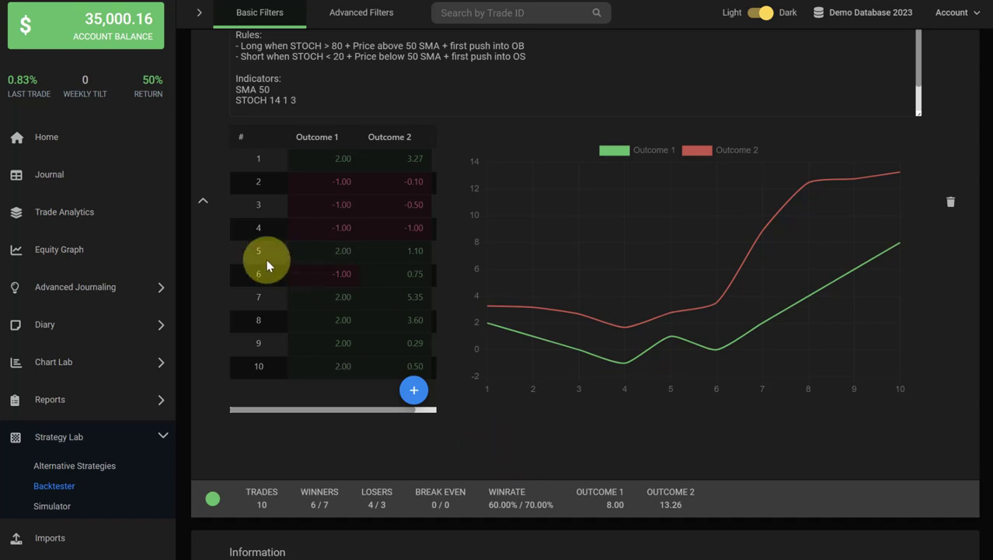
- Collapse the expanded GOLD 4H 1H backtest so all three backtests show in the list
{"action": "left_click", "coordinate": [203, 200]}
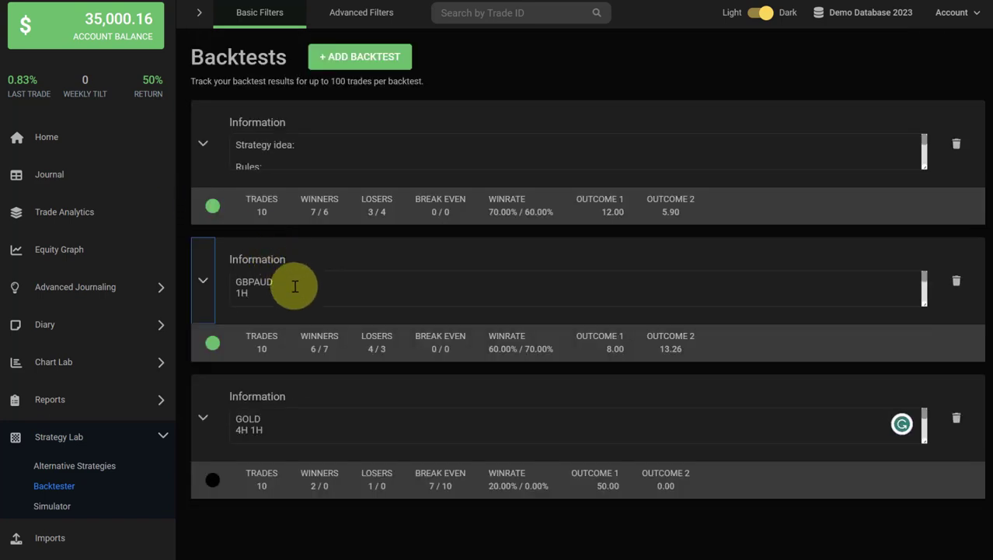